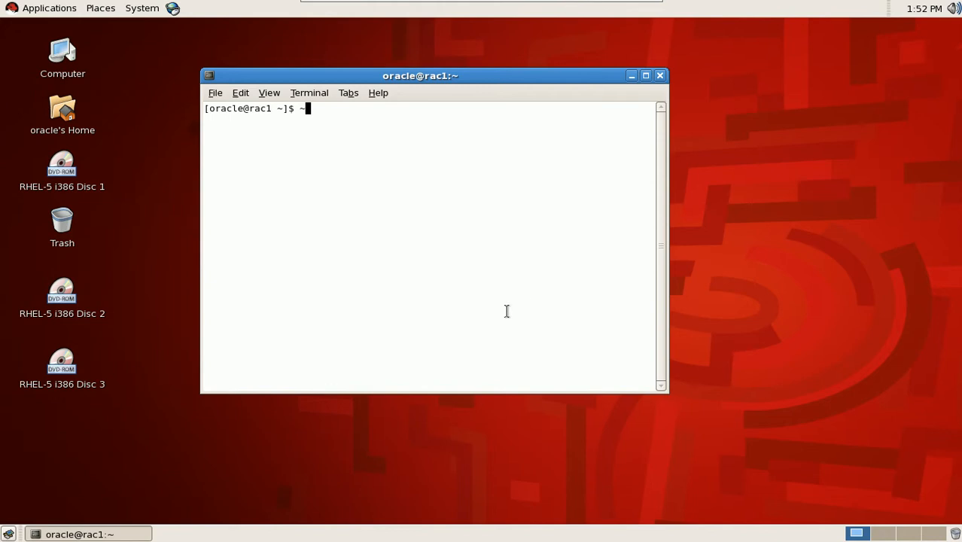
Change to the /software directory in the terminal and list its contents in long format, reverse-sorted by time
{"action": "left_click_drag", "start_coordinate": [377, 77], "coordinate": [420, 89]}
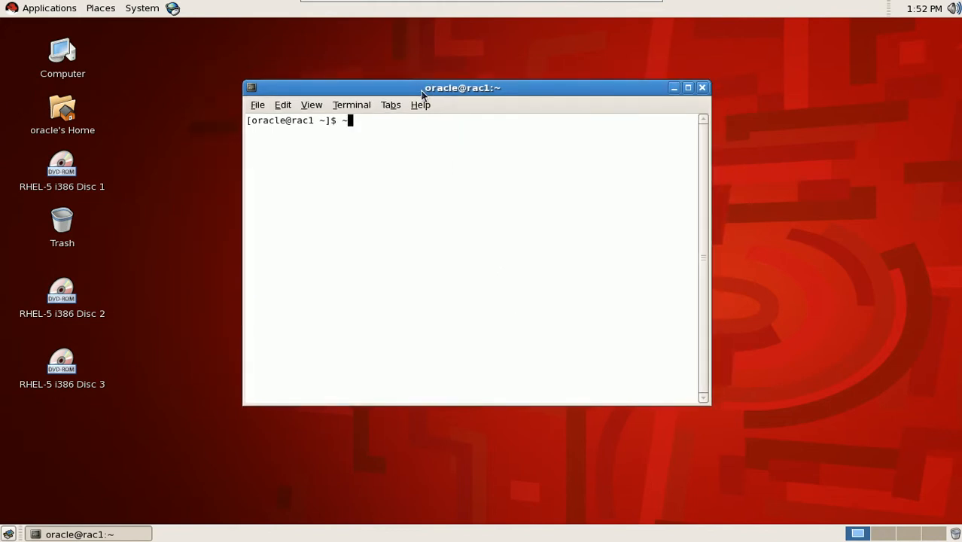
{"action": "key", "text": "BackSpace"}
{"action": "key", "text": "Return"}
{"action": "key", "text": "Return"}
{"action": "key", "text": "Return"}
{"action": "type", "text": "cd /software"}
{"action": "key", "text": "Return"}
{"action": "type", "text": "ls -tlr"}
{"action": "key", "text": "Return"}
Change into the software subdirectory and its clusterware folder, listing the contents of each
{"action": "type", "text": "cd softwa"}
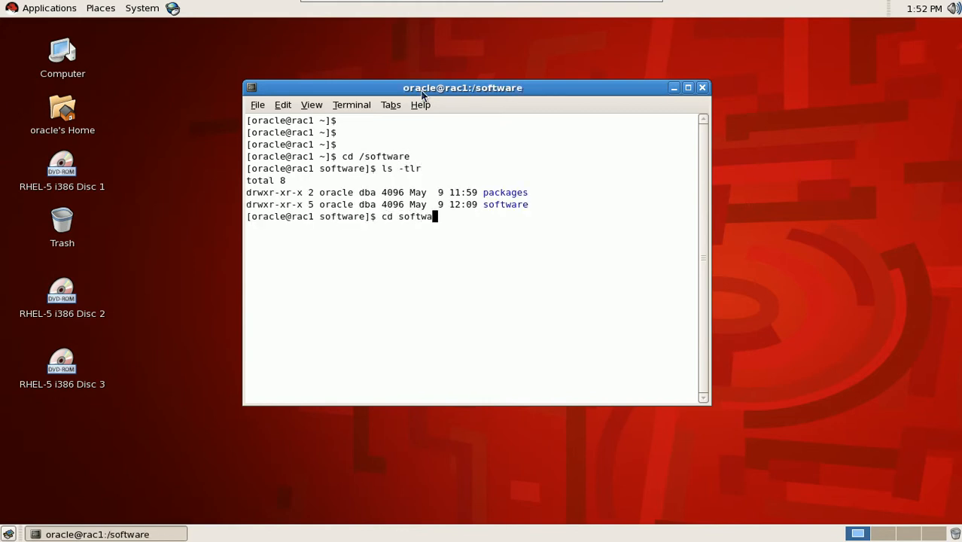
{"action": "type", "text": "re"}
{"action": "key", "text": "Return"}
{"action": "type", "text": "ls -tlr"}
{"action": "key", "text": "Return"}
{"action": "type", "text": "cd clusterware"}
{"action": "key", "text": "Return"}
{"action": "type", "text": "ls -ltr"}
{"action": "key", "text": "Return"}
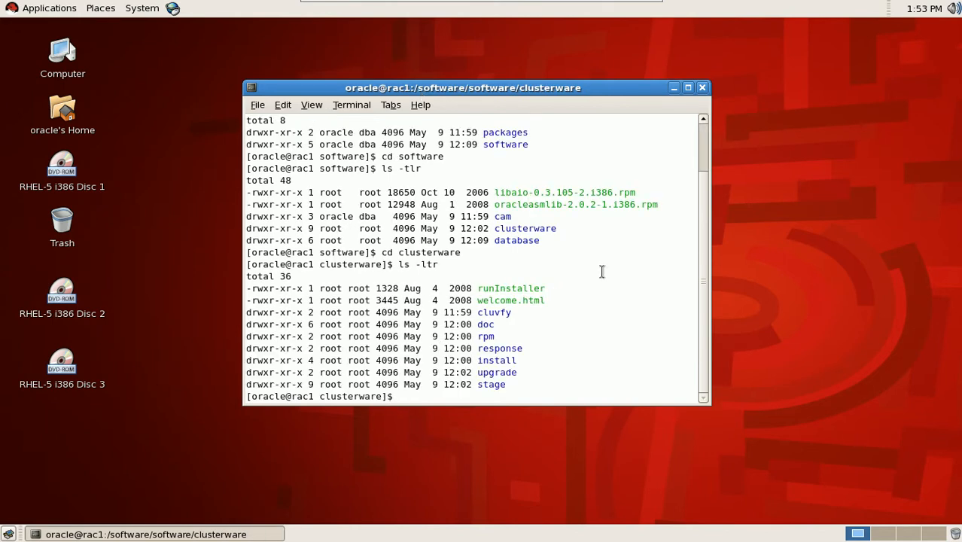
Launch ./runInstaller from the clusterware directory and save a screenshot of its startup as ss15.png on the Desktop
{"action": "type", "text": "./runInstaller"}
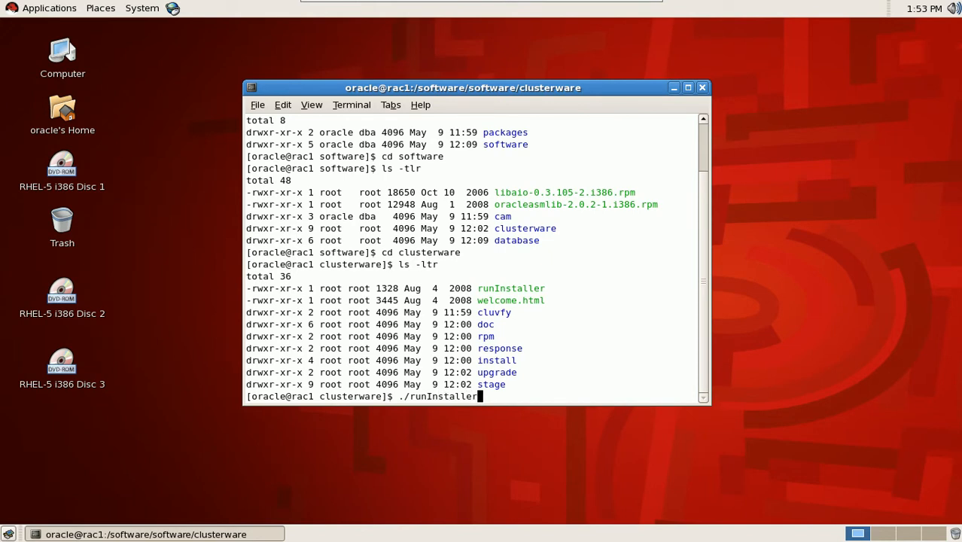
{"action": "key", "text": "Return"}
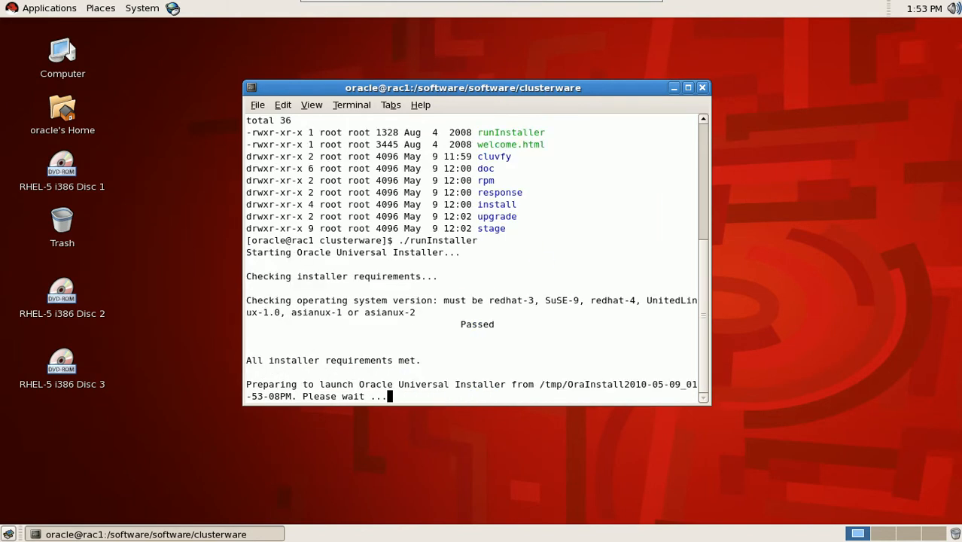
{"action": "key", "text": "Print"}
{"action": "type", "text": "ss"}
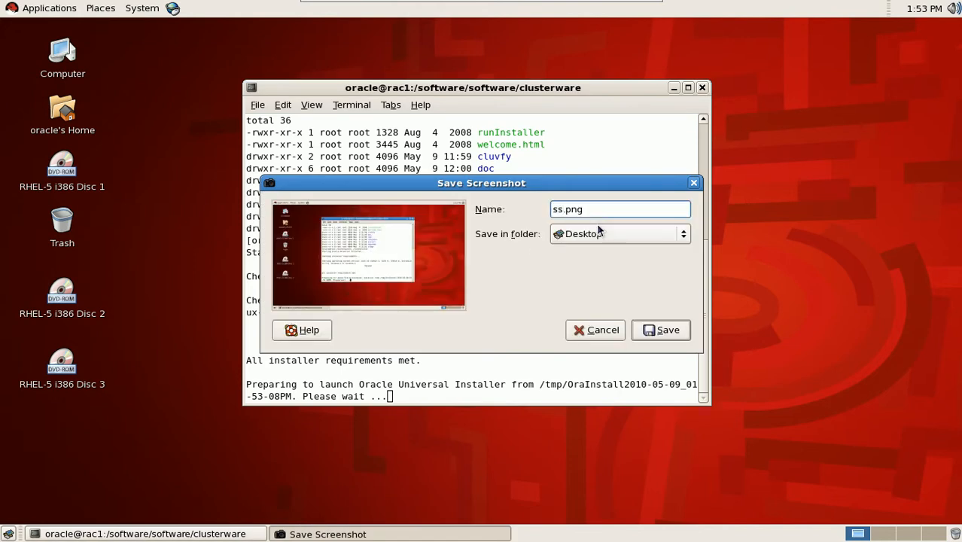
{"action": "type", "text": "15"}
{"action": "key", "text": "Return"}
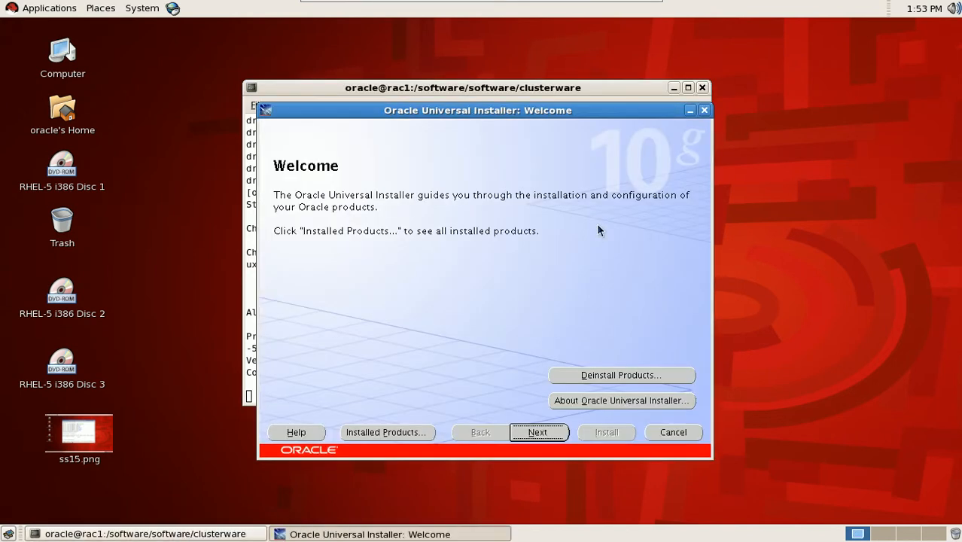
Capture the installer's Welcome page and create a new Desktop folder named ss as the screenshot's save location
{"action": "left_click_drag", "start_coordinate": [504, 111], "coordinate": [526, 93]}
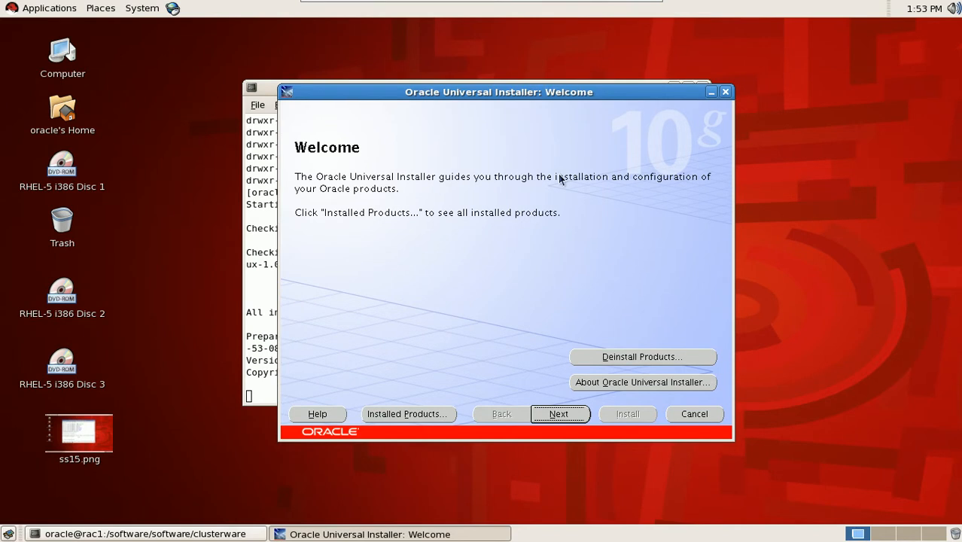
{"action": "key", "text": "Print"}
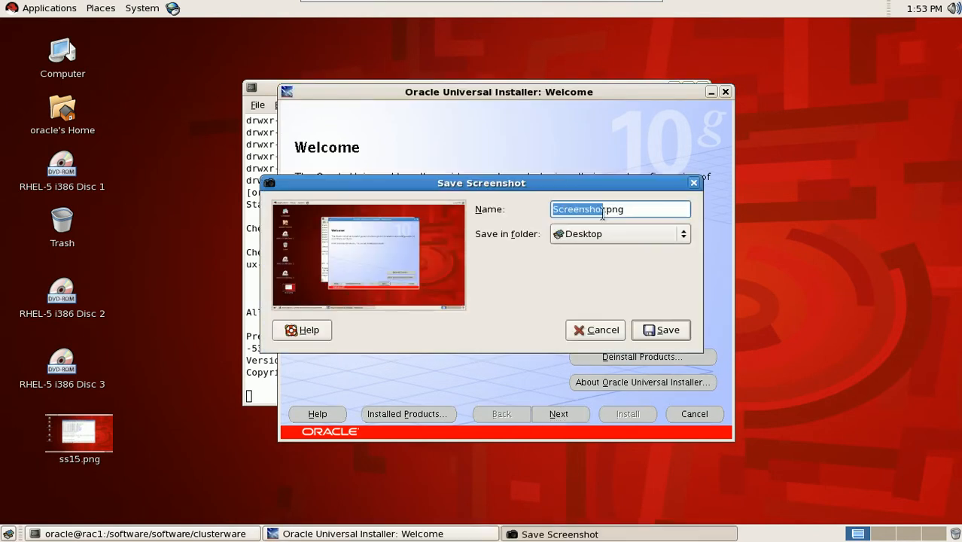
{"action": "left_click", "coordinate": [643, 230]}
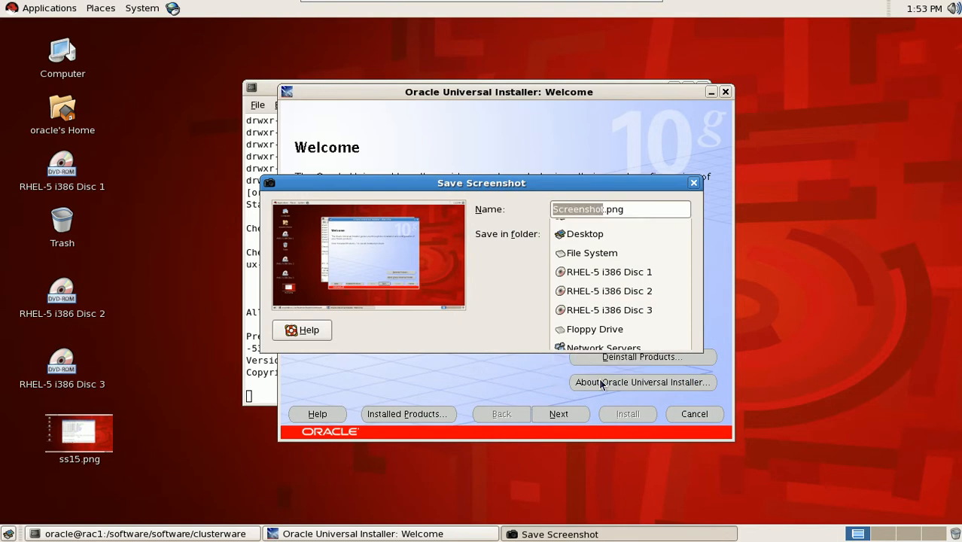
{"action": "left_click", "coordinate": [602, 342]}
{"action": "left_click", "coordinate": [647, 137]}
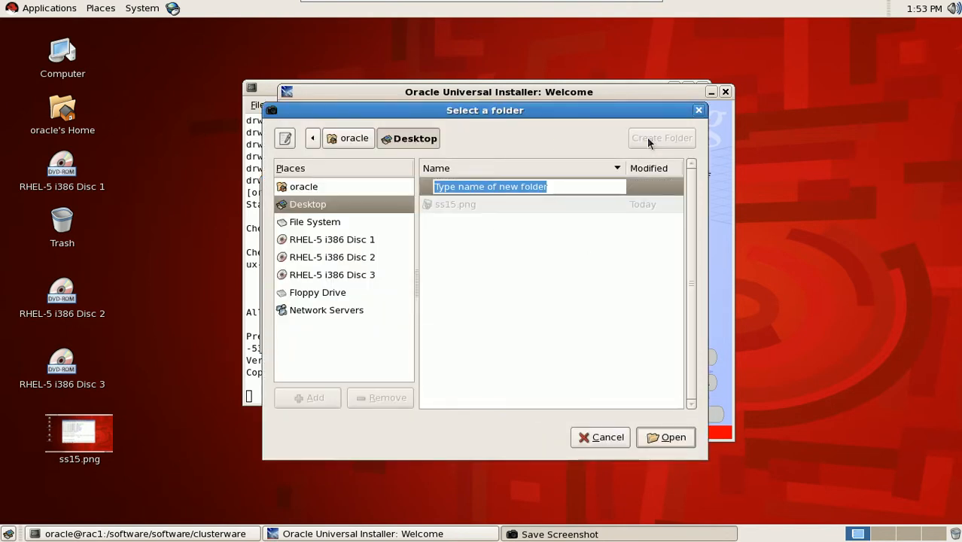
{"action": "type", "text": "ss"}
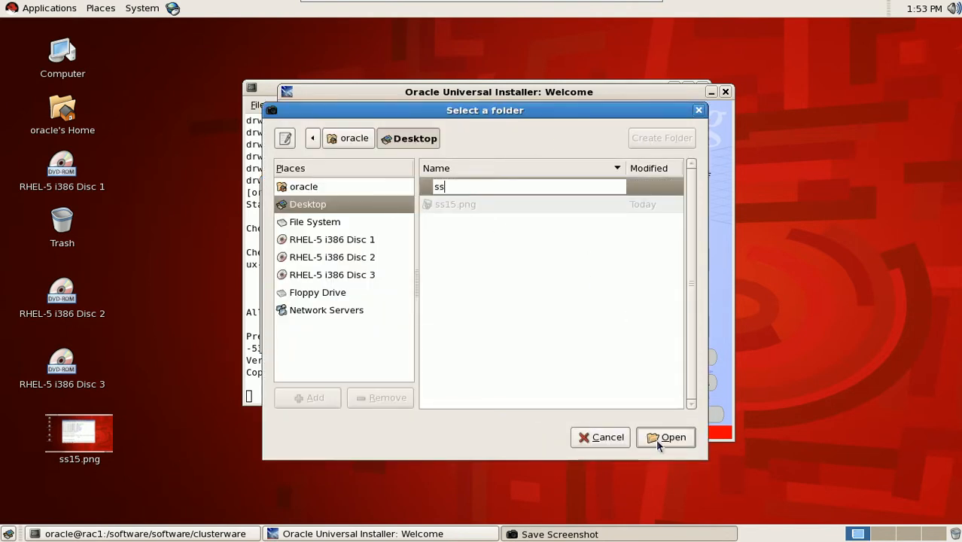
{"action": "key", "text": "Return"}
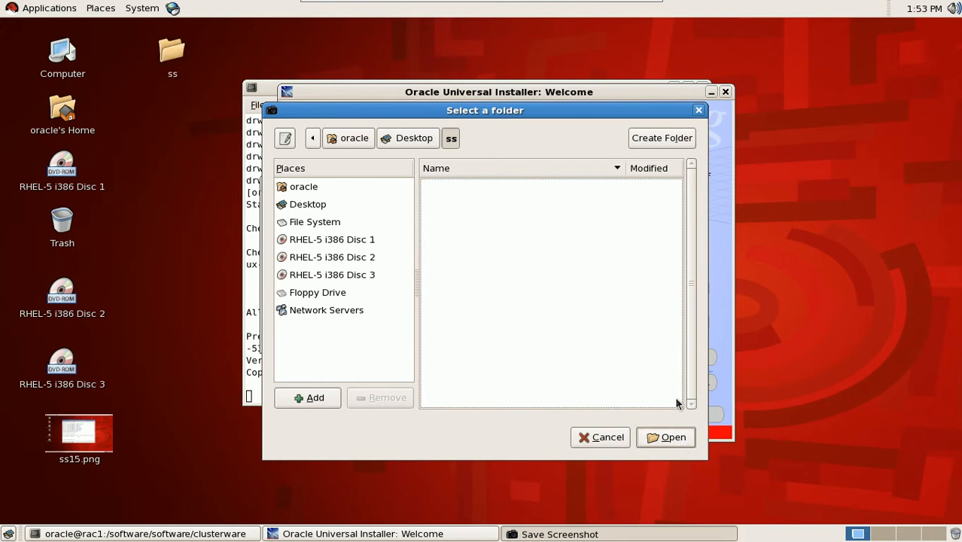
{"action": "left_click", "coordinate": [666, 439]}
Name the Welcome page screenshot s1 and save it in the ss folder
{"action": "left_click", "coordinate": [605, 210]}
{"action": "key", "text": "shift+Home"}
{"action": "key", "text": "BackSpace"}
{"action": "type", "text": "s1"}
{"action": "left_click", "coordinate": [649, 332]}
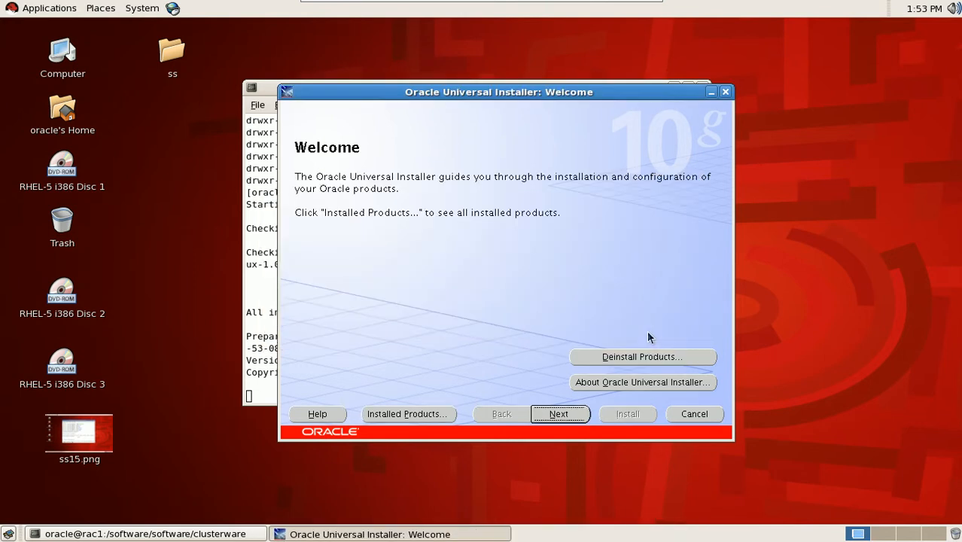
Advance the installer to the inventory directory page and save a screenshot of it as s2 in the ss folder
{"action": "left_click", "coordinate": [558, 414]}
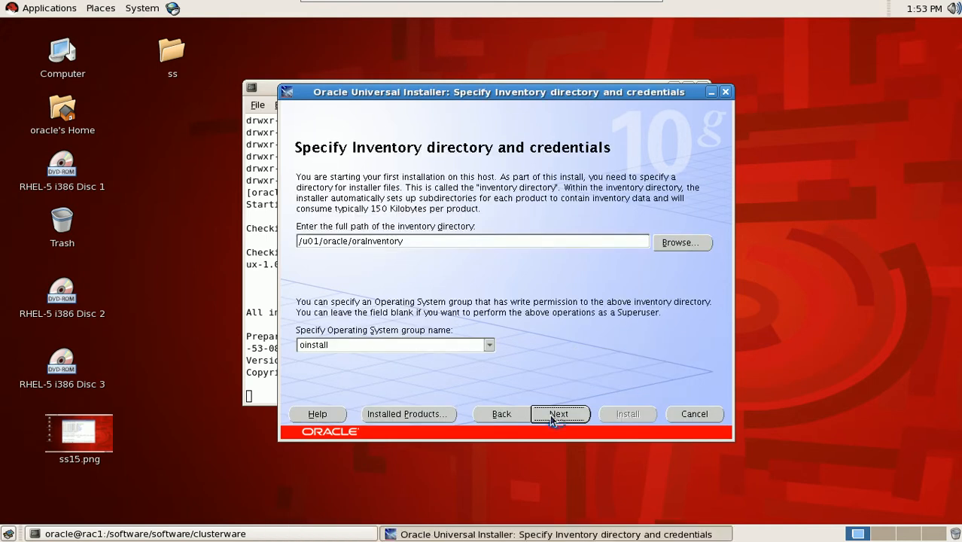
{"action": "key", "text": "Print"}
{"action": "type", "text": "s"}
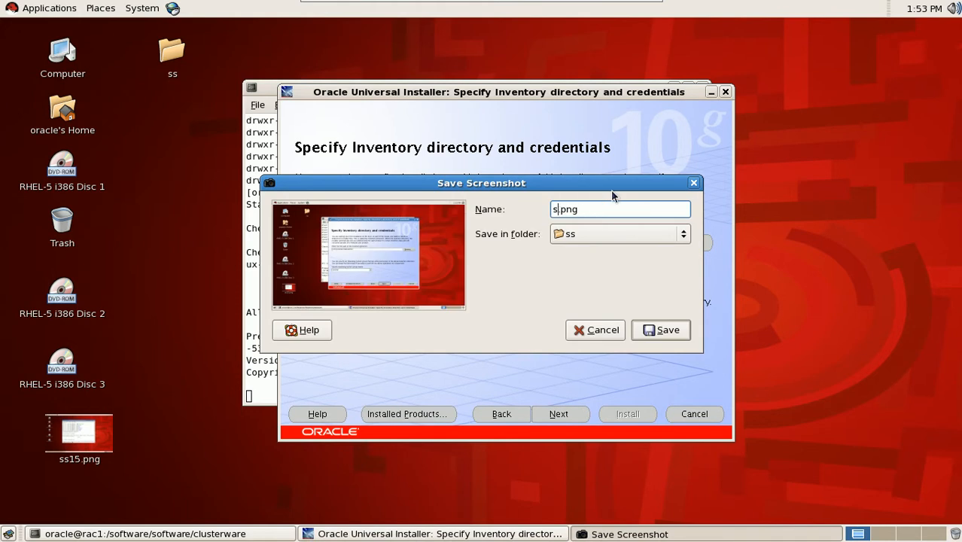
{"action": "type", "text": "2"}
{"action": "left_click", "coordinate": [641, 331]}
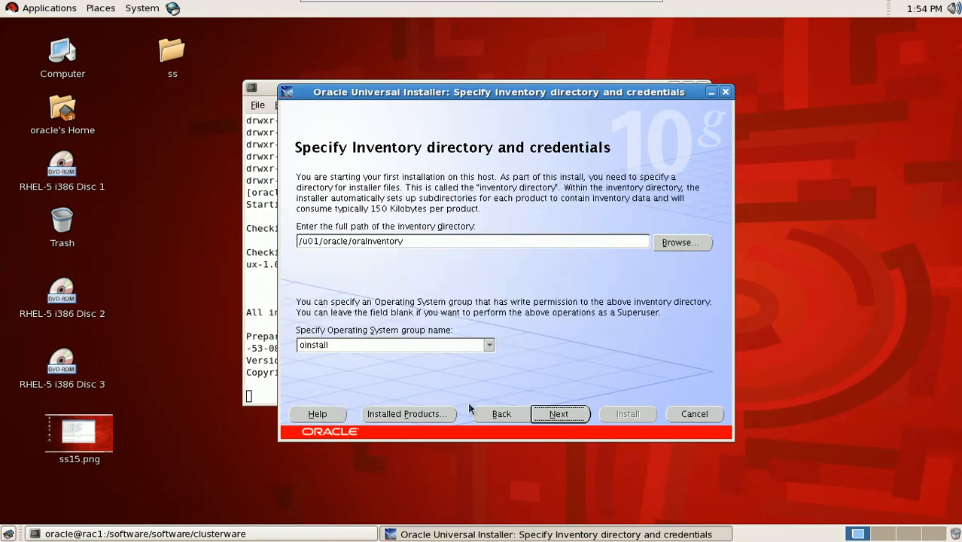
Accept the default inventory settings and set the Oracle home path to /u01/crs/home
{"action": "left_click", "coordinate": [558, 414]}
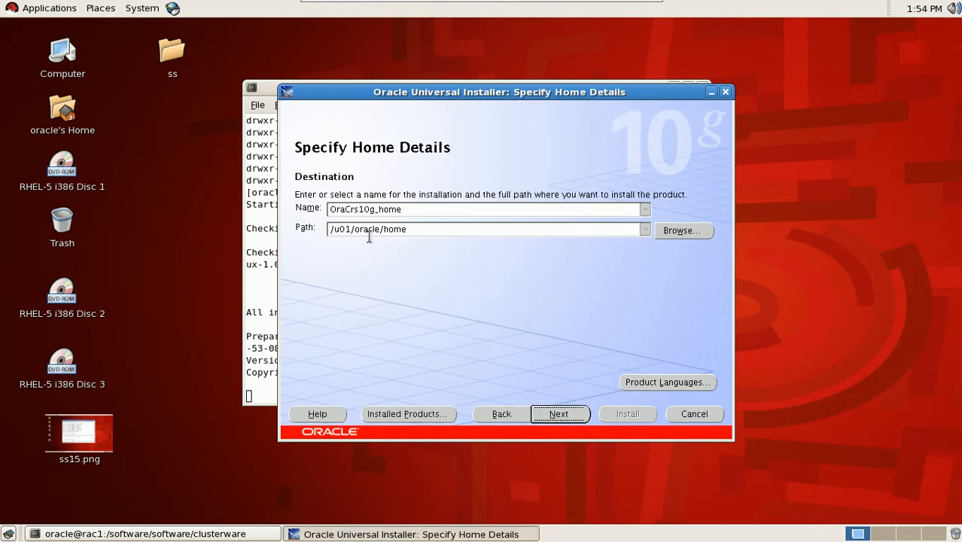
{"action": "left_click", "coordinate": [683, 232]}
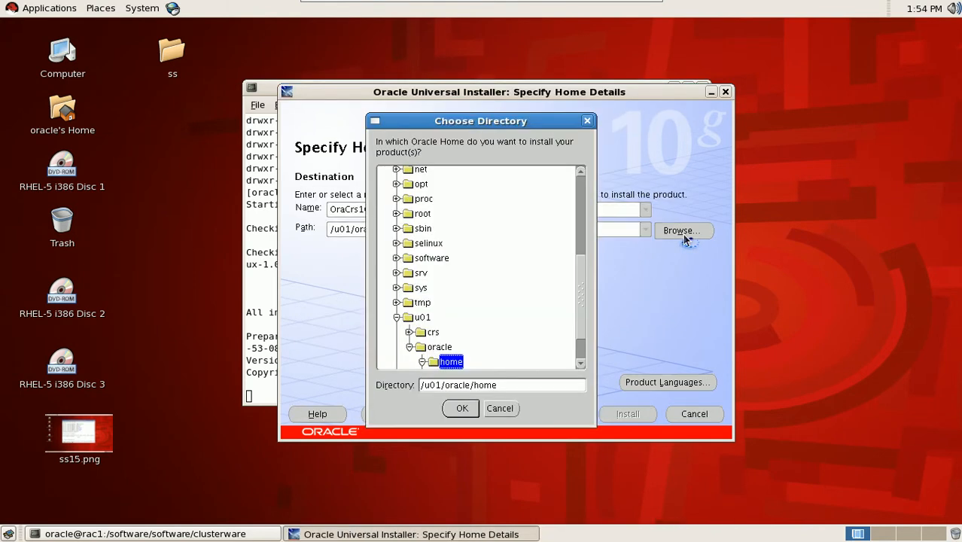
{"action": "left_click", "coordinate": [409, 332]}
{"action": "left_click", "coordinate": [450, 347]}
{"action": "left_click", "coordinate": [459, 407]}
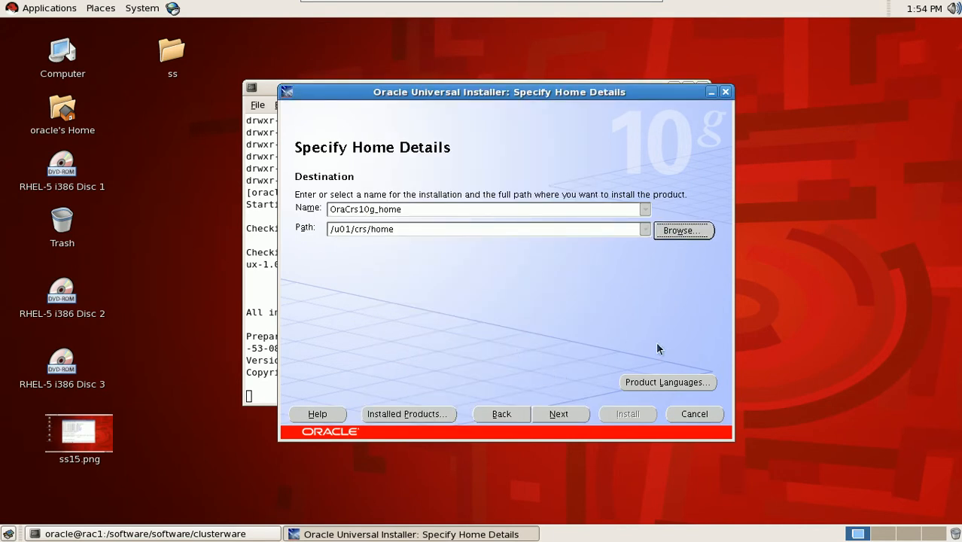
Save a screenshot of the home details page as s3.png in the ss folder
{"action": "key", "text": "Print"}
{"action": "type", "text": "s3"}
{"action": "key", "text": "Return"}
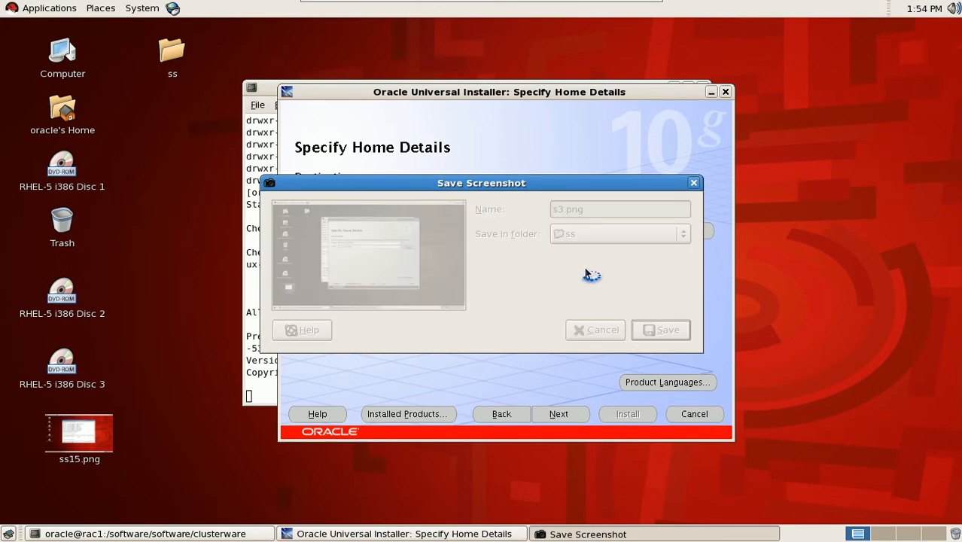
Accept the home details to run the product-specific prerequisite checks, and save a screenshot of the checks page in the ss folder
{"action": "left_click", "coordinate": [580, 420]}
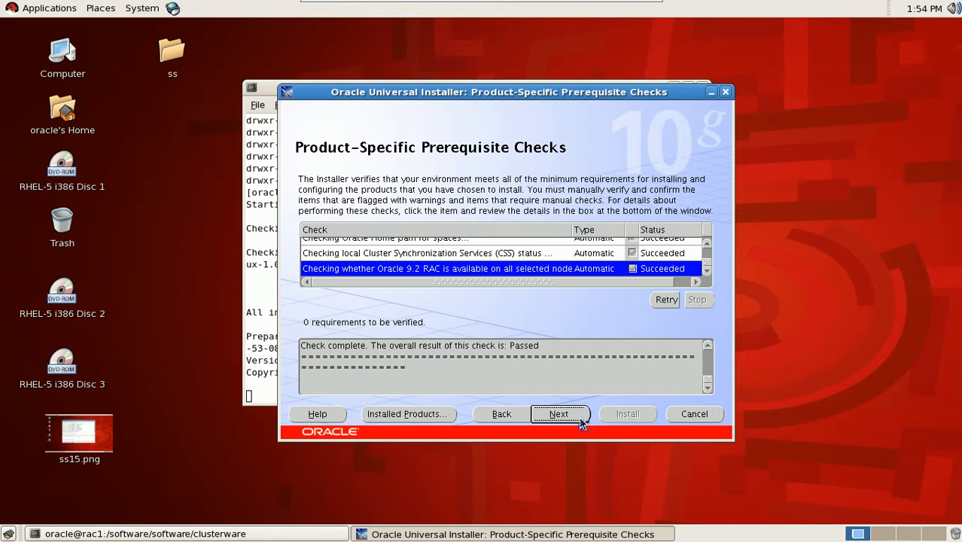
{"action": "key", "text": "Print"}
{"action": "type", "text": "s"}
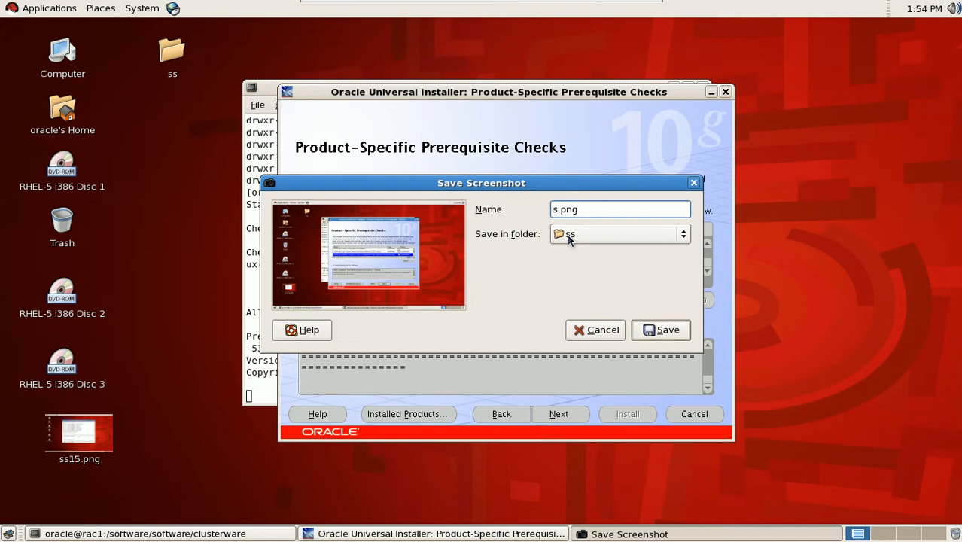
{"action": "type", "text": "s"}
{"action": "left_click", "coordinate": [666, 330]}
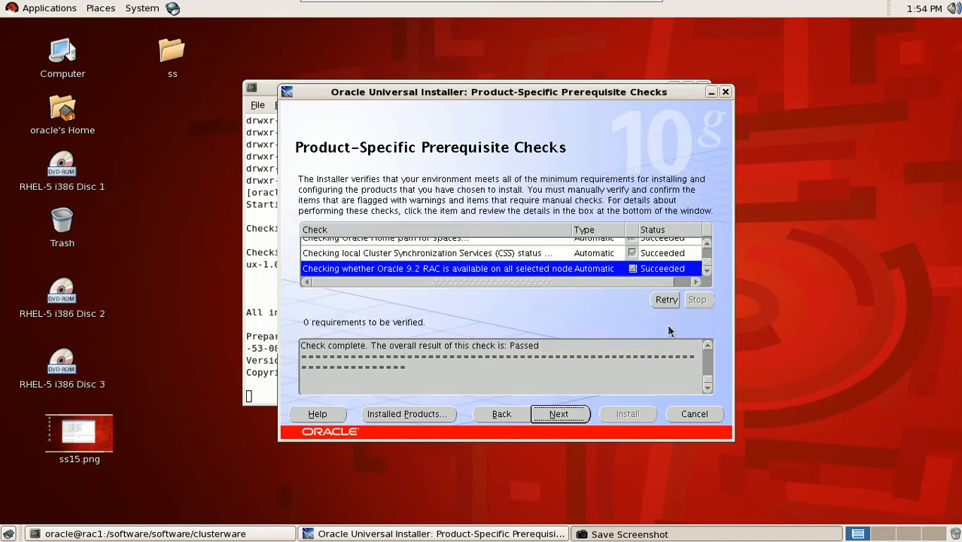
Continue past the prerequisite checks to the cluster configuration page, moving the installer window aside while it processes
{"action": "left_click", "coordinate": [554, 417]}
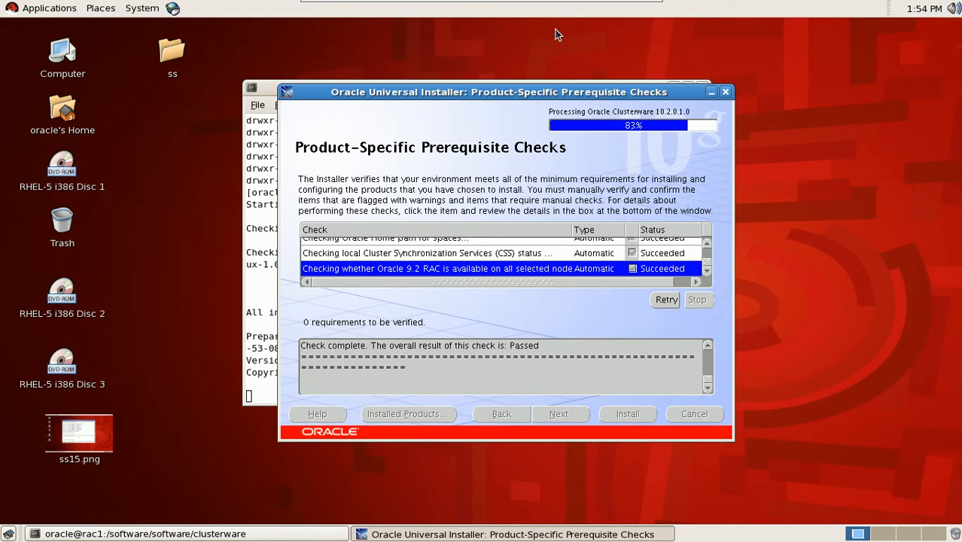
{"action": "left_click_drag", "start_coordinate": [518, 94], "coordinate": [570, 112]}
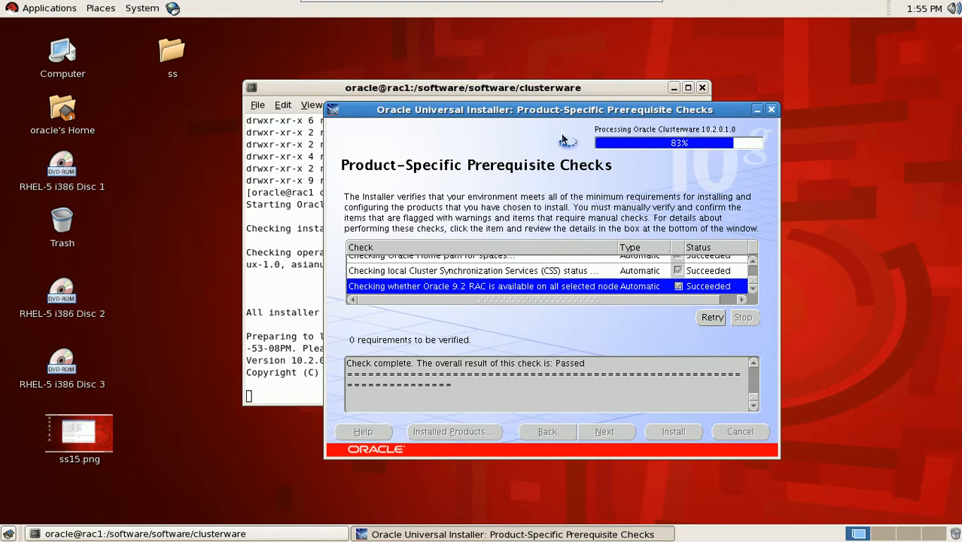
{"action": "left_click_drag", "start_coordinate": [512, 110], "coordinate": [493, 110]}
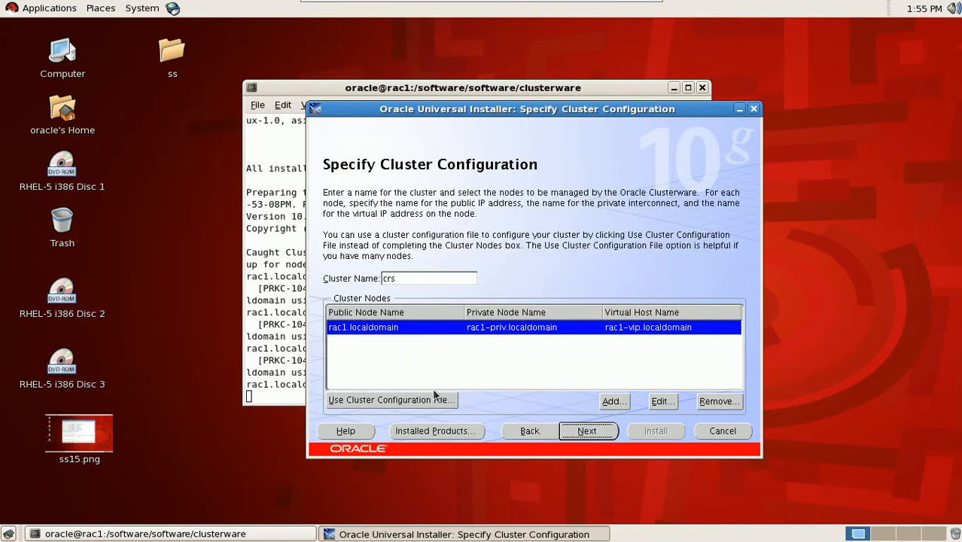
Begin adding a cluster node with rac2.localdomain as its public node name
{"action": "left_click", "coordinate": [613, 401]}
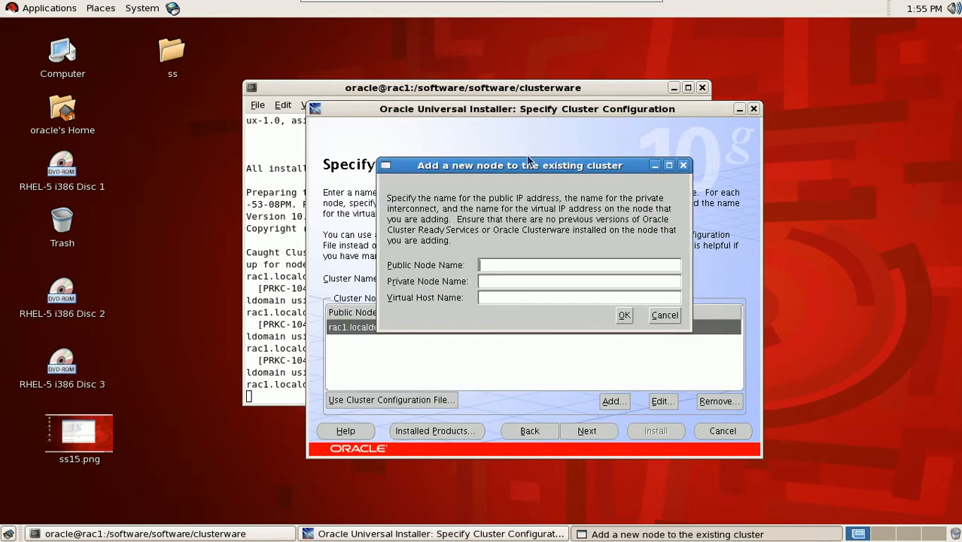
{"action": "left_click_drag", "start_coordinate": [529, 161], "coordinate": [568, 109]}
{"action": "type", "text": "rac2.localdomaoin"}
{"action": "key", "text": "Tab"}
{"action": "key", "text": "shift+Tab"}
{"action": "key", "text": "End"}
{"action": "key", "text": "BackSpace"}
{"action": "key", "text": "BackSpace"}
{"action": "key", "text": "BackSpace"}
{"action": "type", "text": "in"}
Set the new node's private name to rac2-priv.localdomain and virtual host name to rac2-vip.localdomain, and add it to the cluster
{"action": "key", "text": "Tab"}
{"action": "type", "text": "rac2-priv.localdomain"}
{"action": "key", "text": "Tab"}
{"action": "type", "text": "rac2-vip.localdomain"}
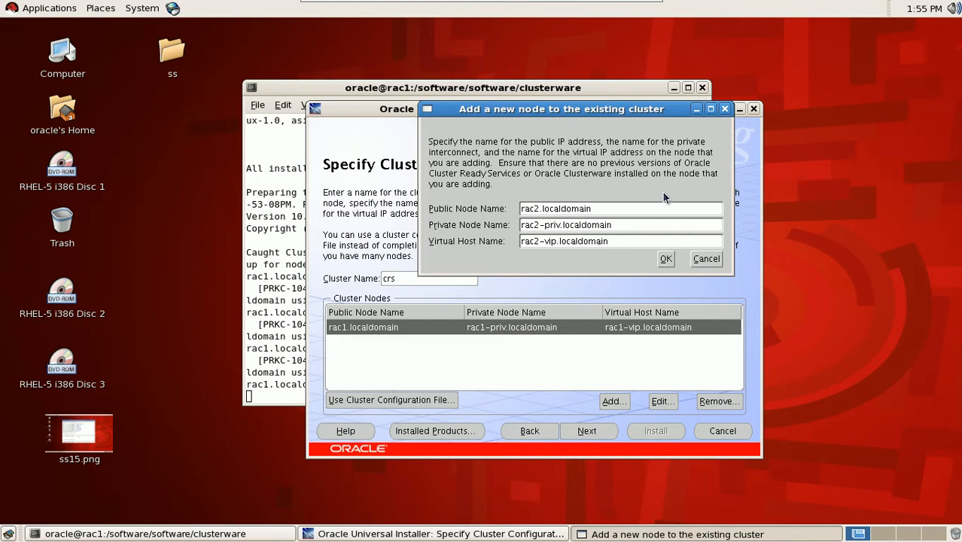
{"action": "left_click", "coordinate": [665, 259]}
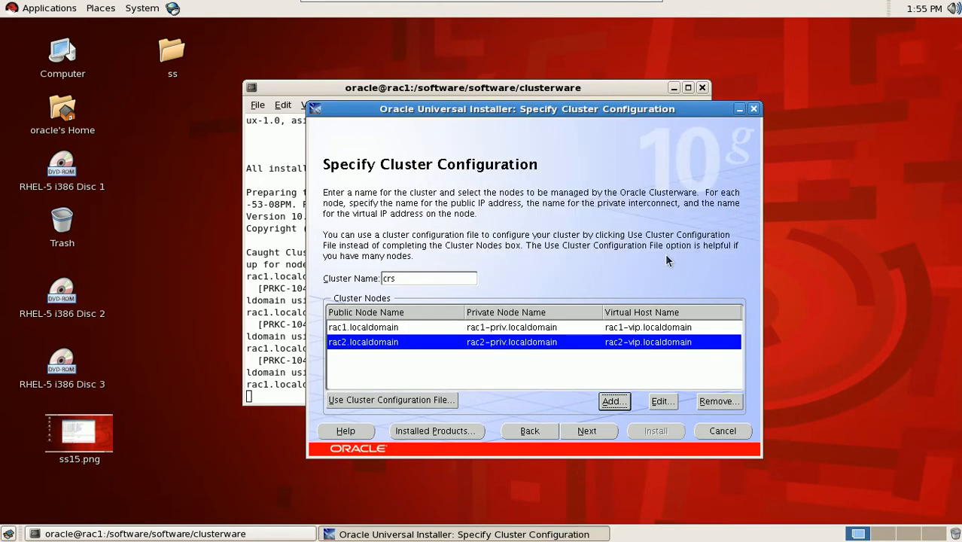
Save a screenshot of the cluster configuration as s6.png in the ss folder and continue to the network interface usage page
{"action": "key", "text": "Print"}
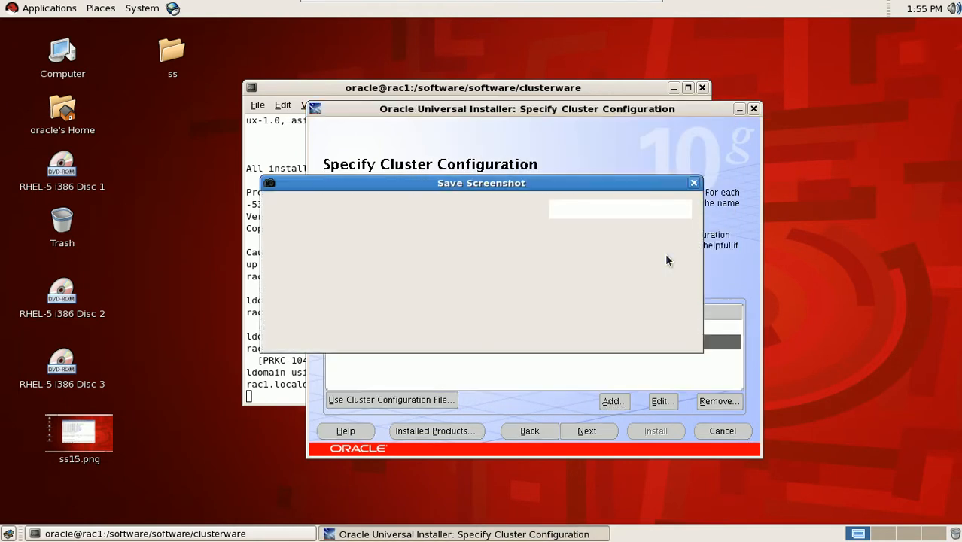
{"action": "type", "text": "s6"}
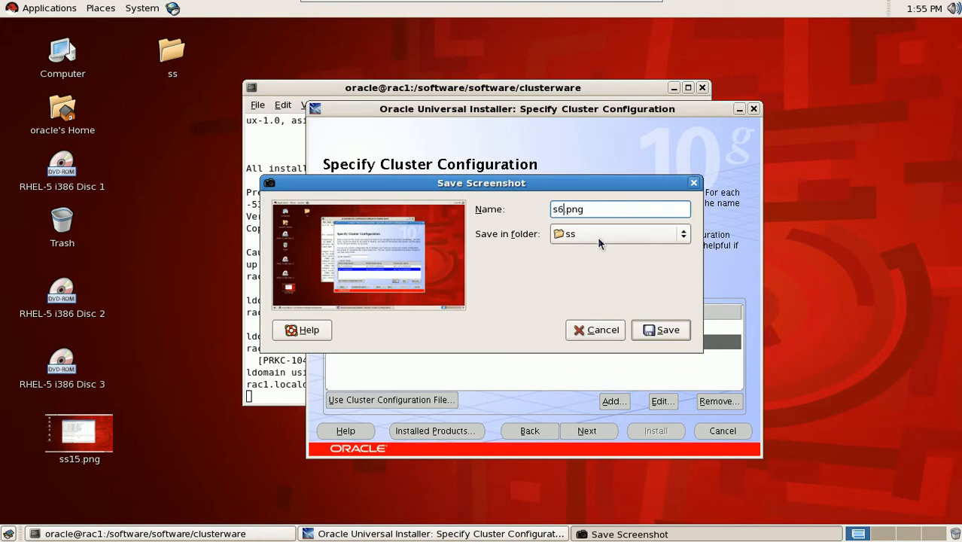
{"action": "key", "text": "Return"}
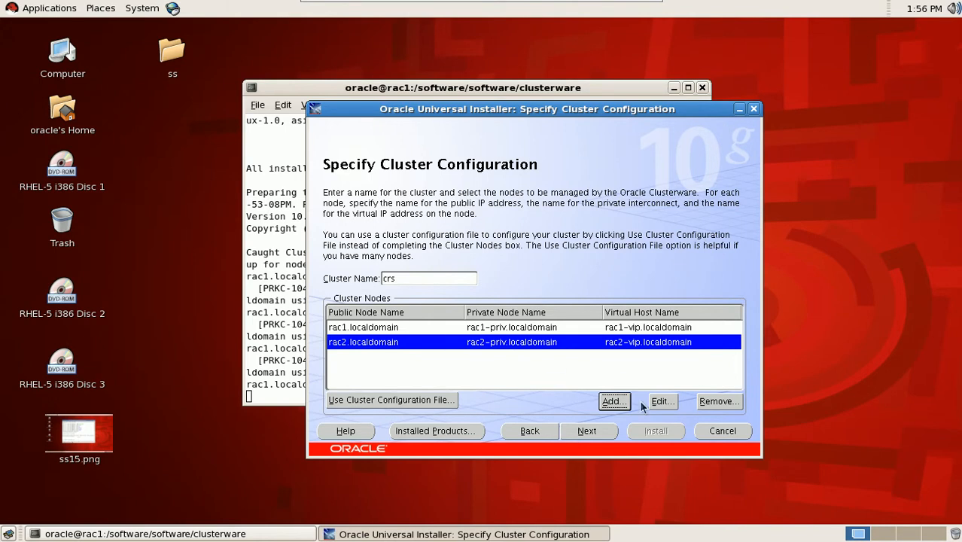
{"action": "left_click", "coordinate": [590, 432]}
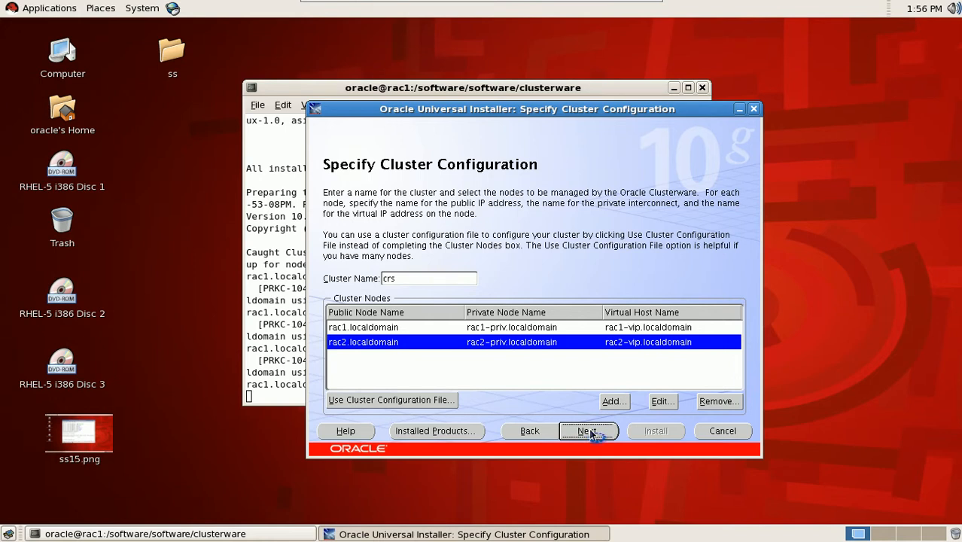
{"action": "left_click", "coordinate": [588, 431]}
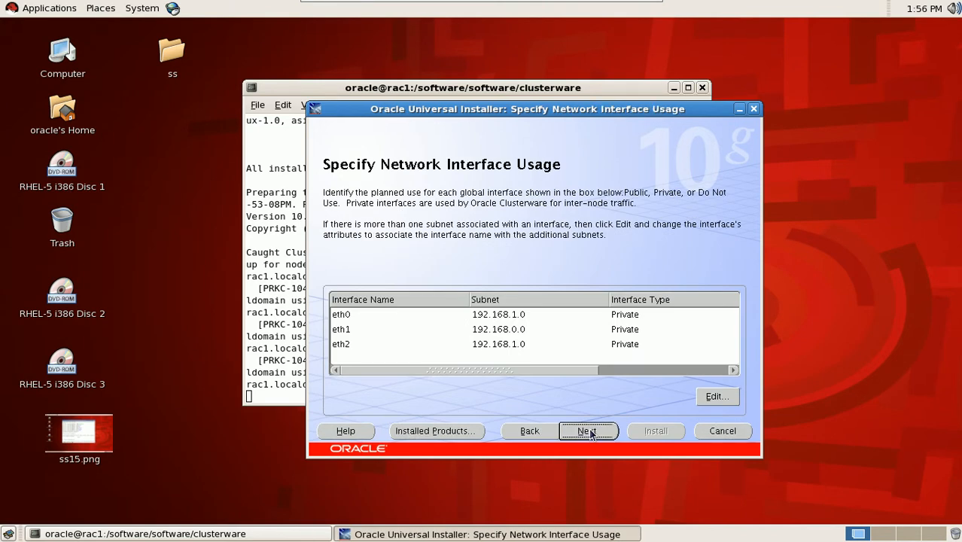
Set the interface type of eth2 to Do Not Use
{"action": "left_click", "coordinate": [348, 343]}
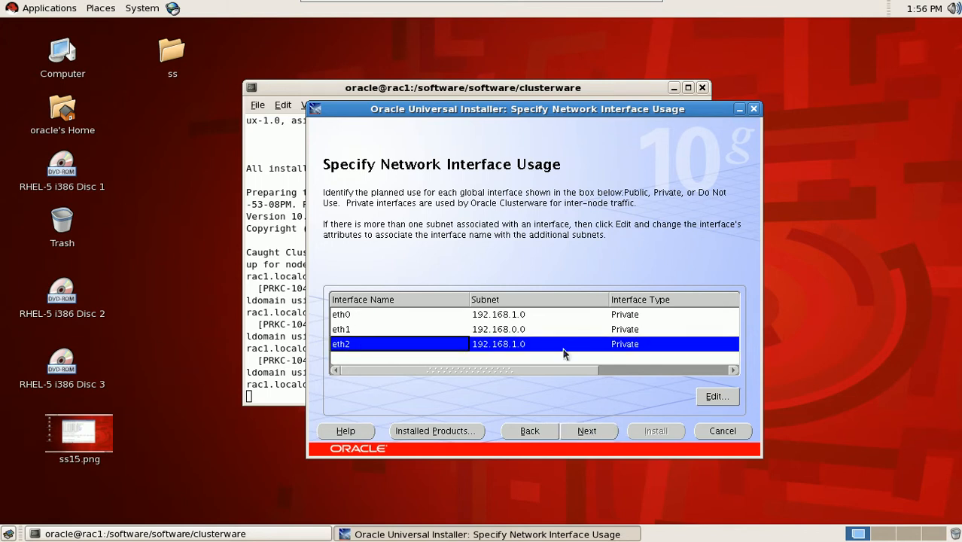
{"action": "left_click", "coordinate": [713, 396]}
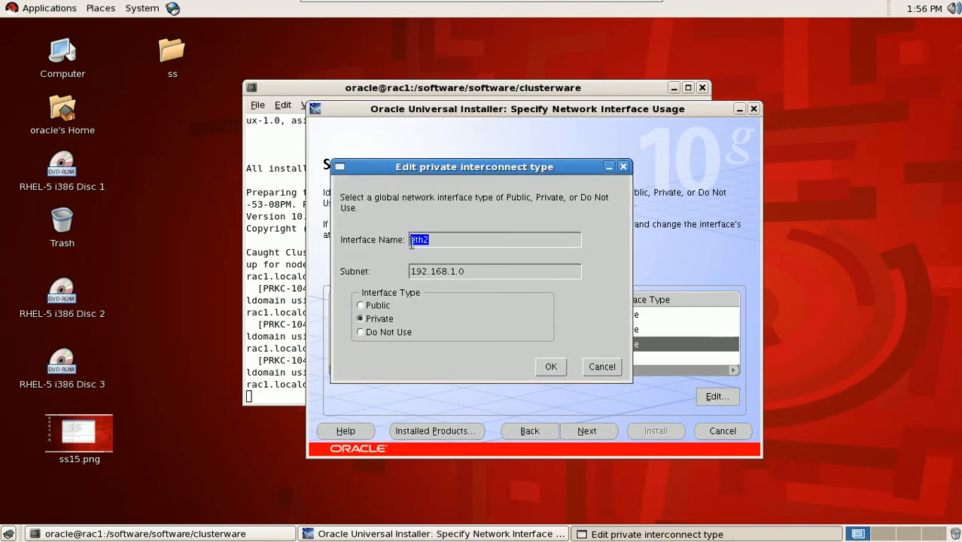
{"action": "left_click", "coordinate": [373, 332]}
{"action": "left_click", "coordinate": [547, 371]}
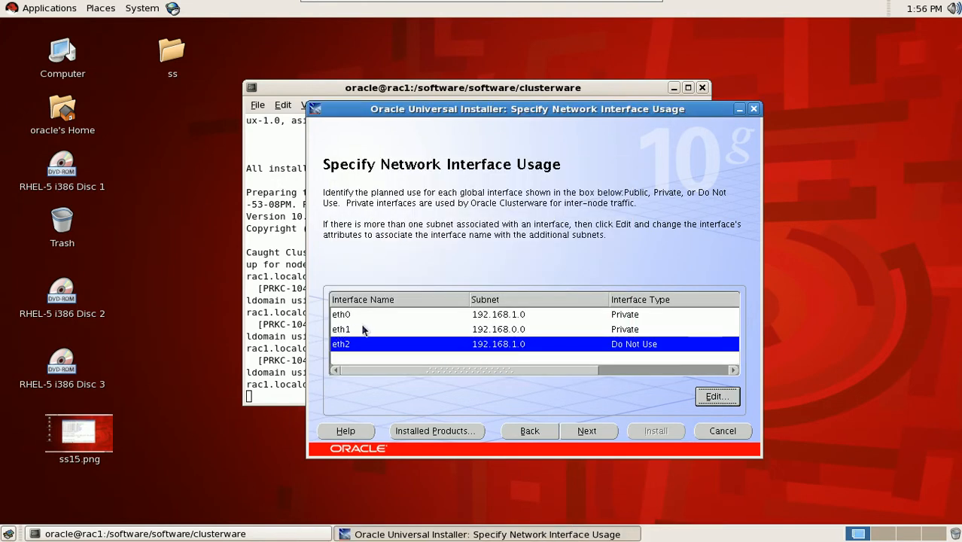
Set the interface type of eth0 to Public and continue to the Oracle Cluster Registry location page
{"action": "left_click", "coordinate": [364, 318]}
{"action": "left_click", "coordinate": [360, 330]}
{"action": "left_click", "coordinate": [362, 317]}
{"action": "left_click", "coordinate": [710, 400]}
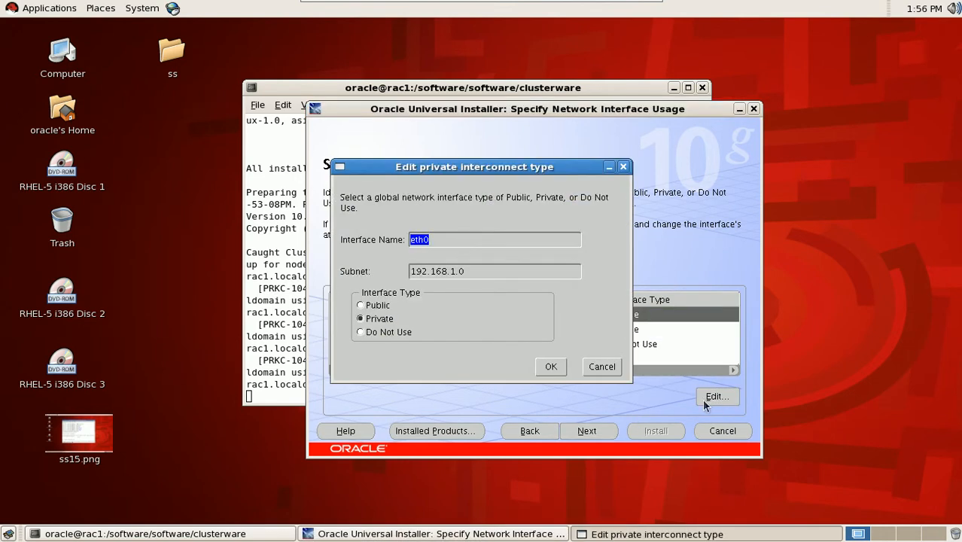
{"action": "left_click", "coordinate": [361, 305]}
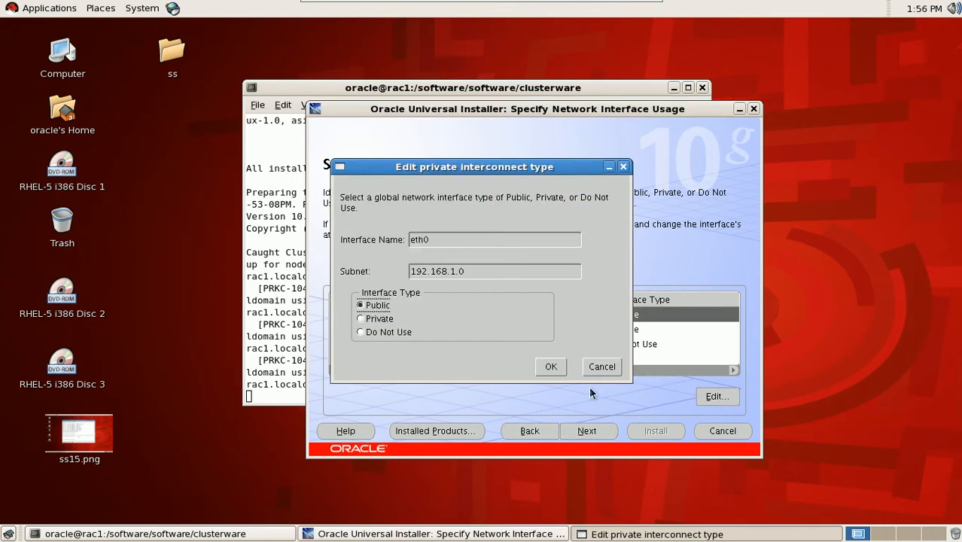
{"action": "left_click", "coordinate": [547, 366]}
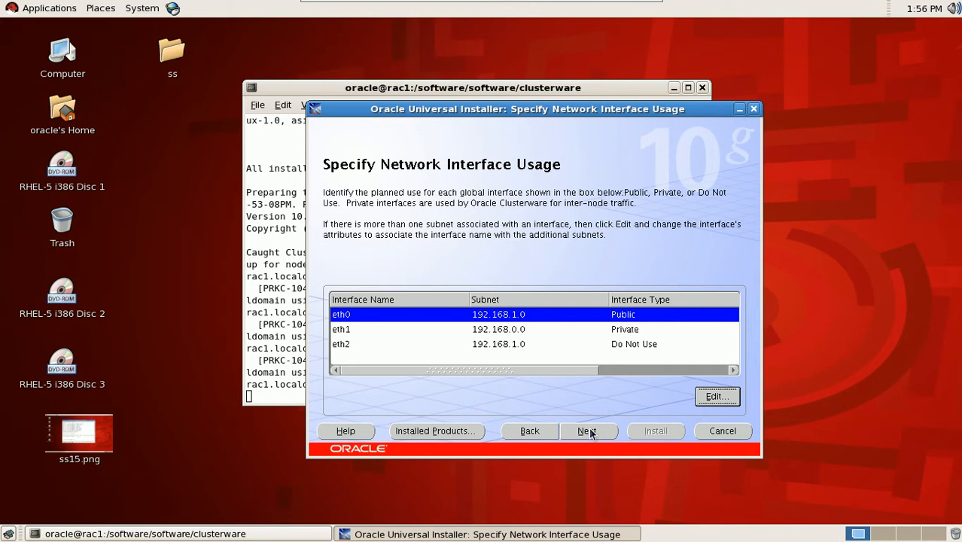
{"action": "left_click", "coordinate": [589, 431]}
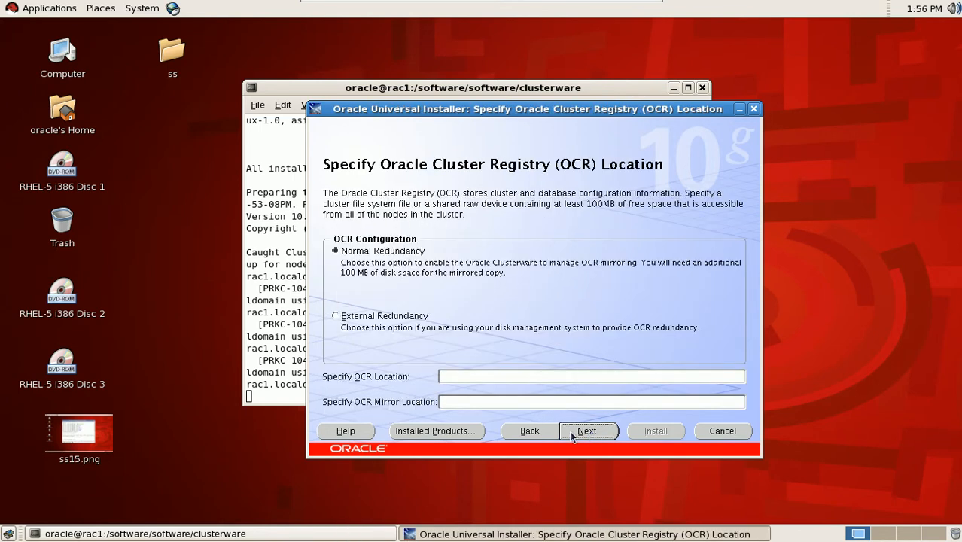
Return to the network interface usage page and capture a screenshot named s7.png for the ss folder, checking the files already there
{"action": "left_click", "coordinate": [554, 435]}
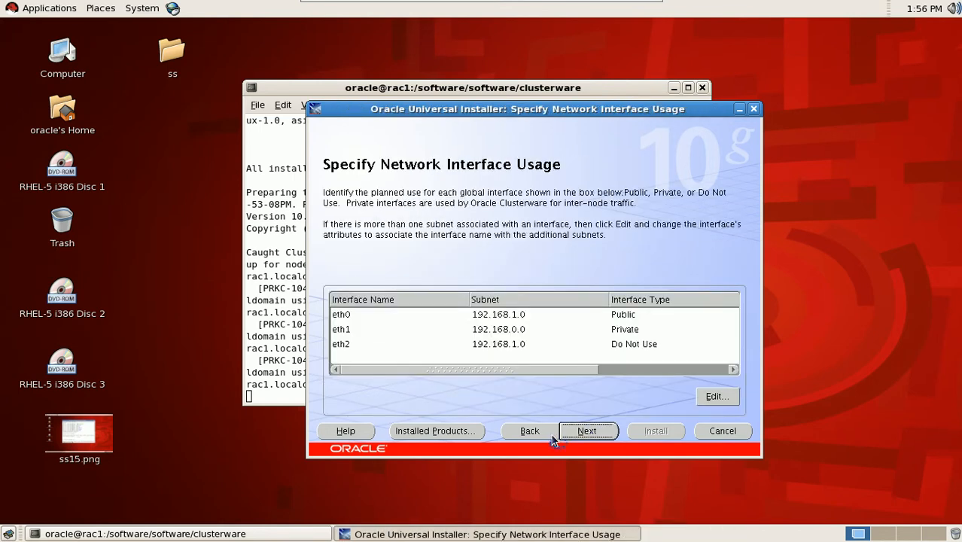
{"action": "key", "text": "Print"}
{"action": "type", "text": "s"}
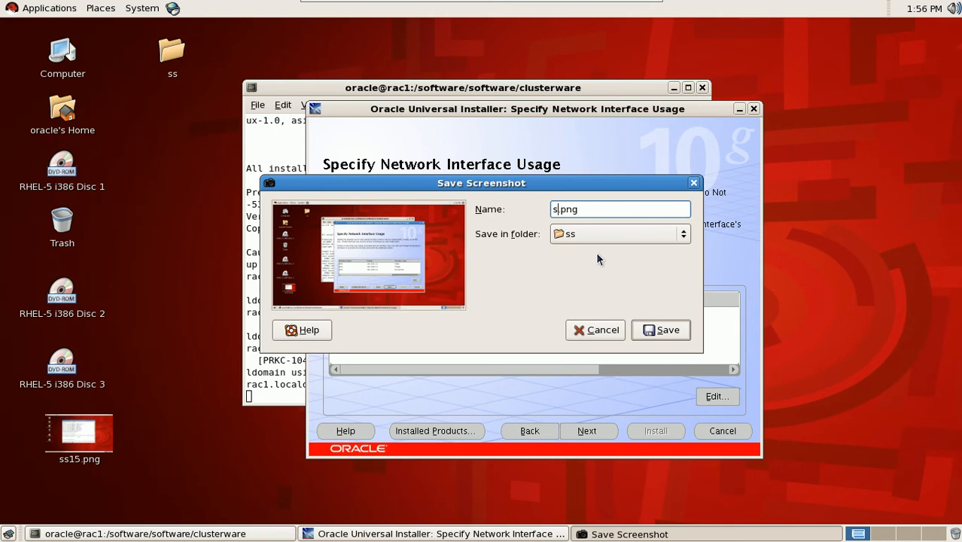
{"action": "type", "text": "7"}
{"action": "double_click", "coordinate": [170, 62]}
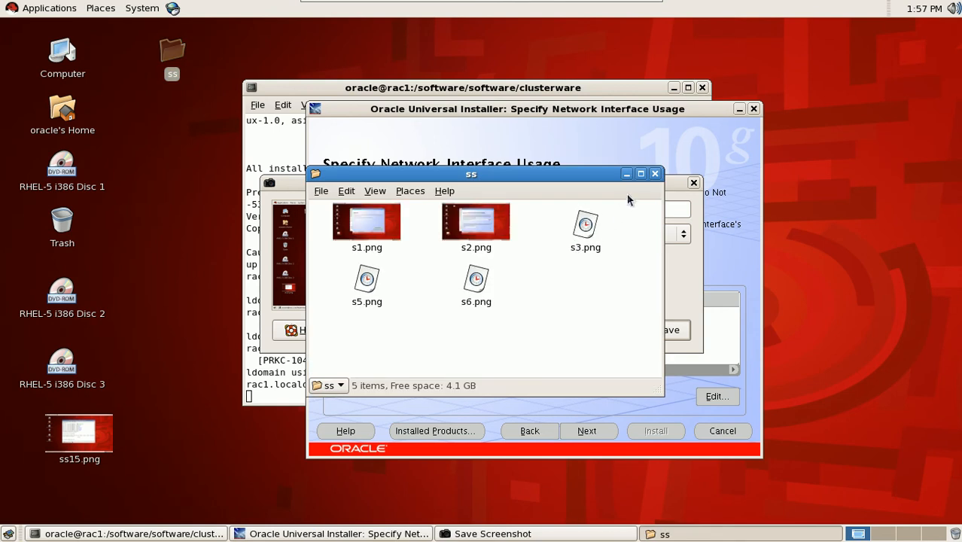
{"action": "left_click", "coordinate": [654, 174]}
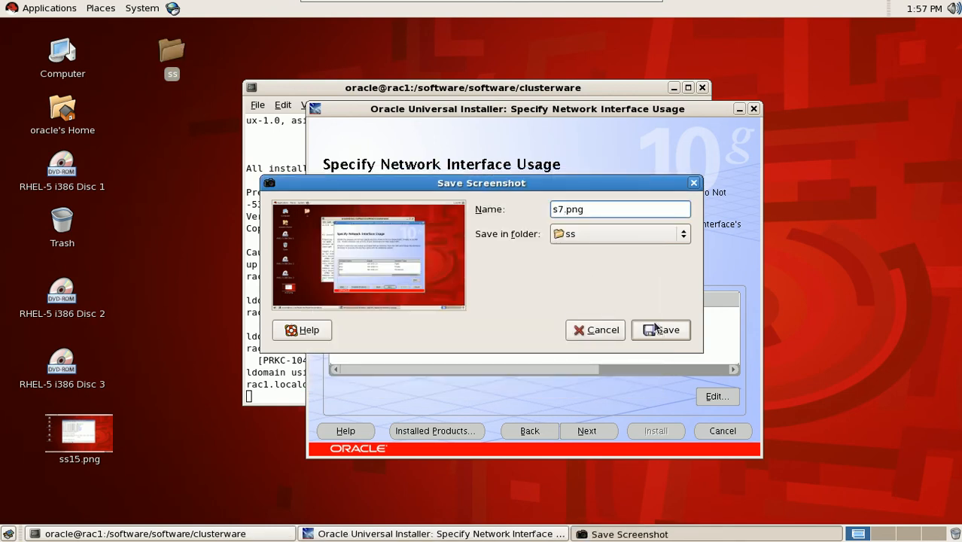